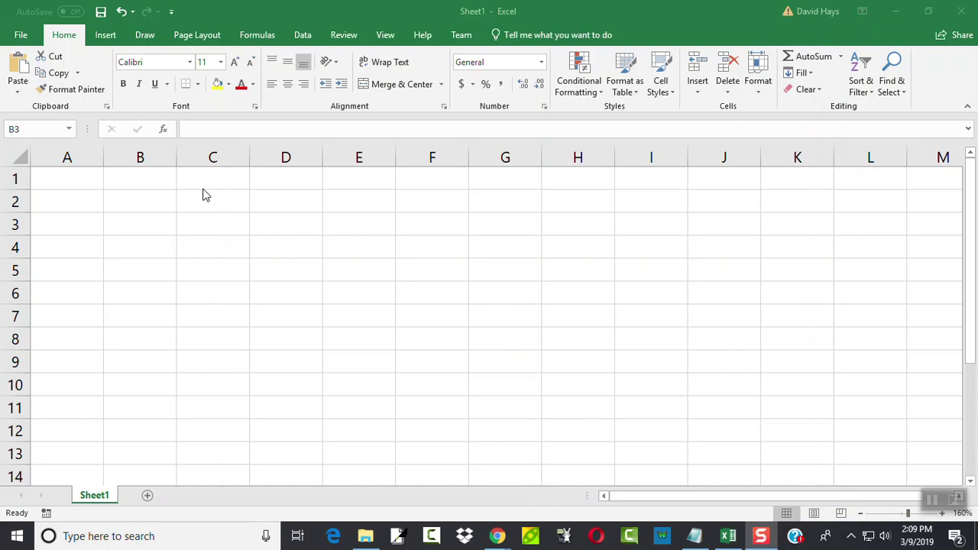
Step: Enter 3, 5, 8, 9, 12 and 33 down column A, starting at cell A1
key("alt+Tab")
left_click(75, 183)
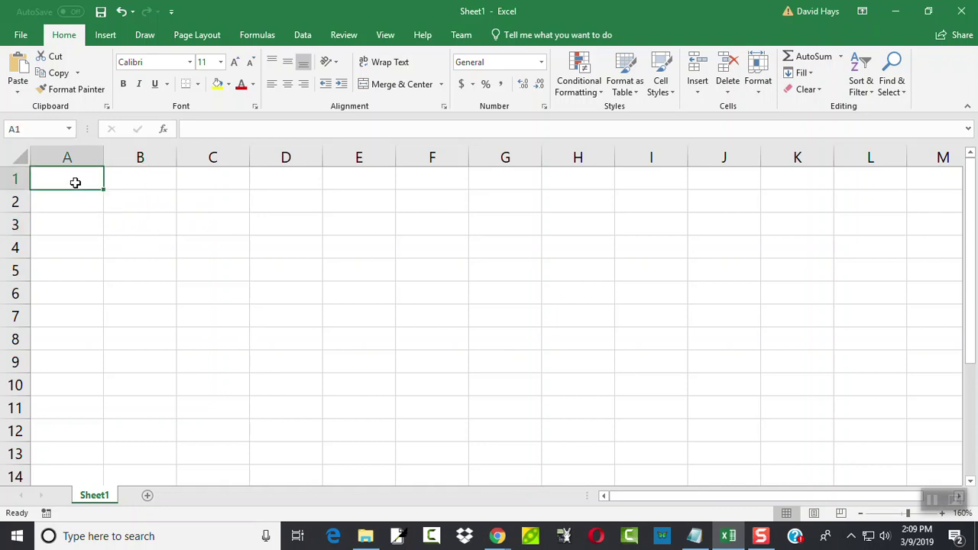
type("3")
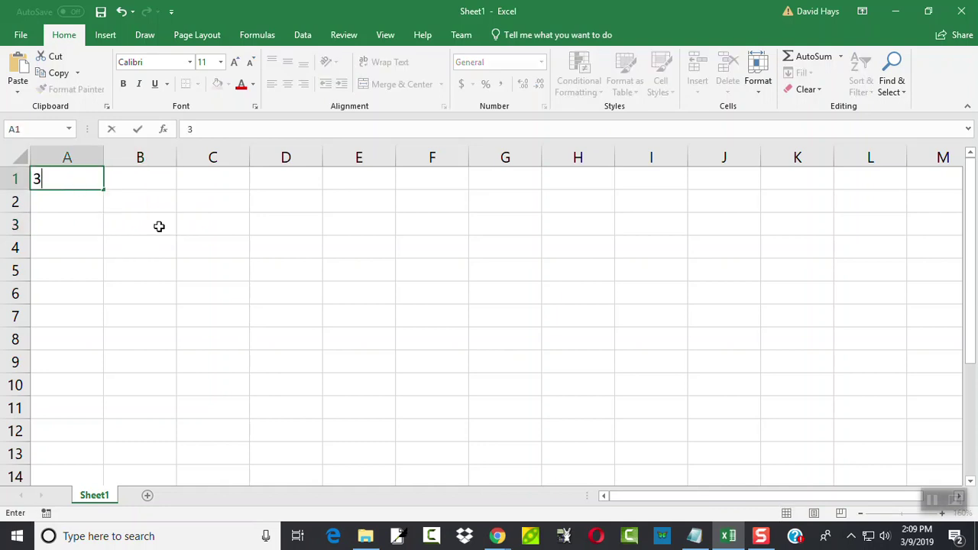
key("Return")
type("5")
key("Return")
type("8")
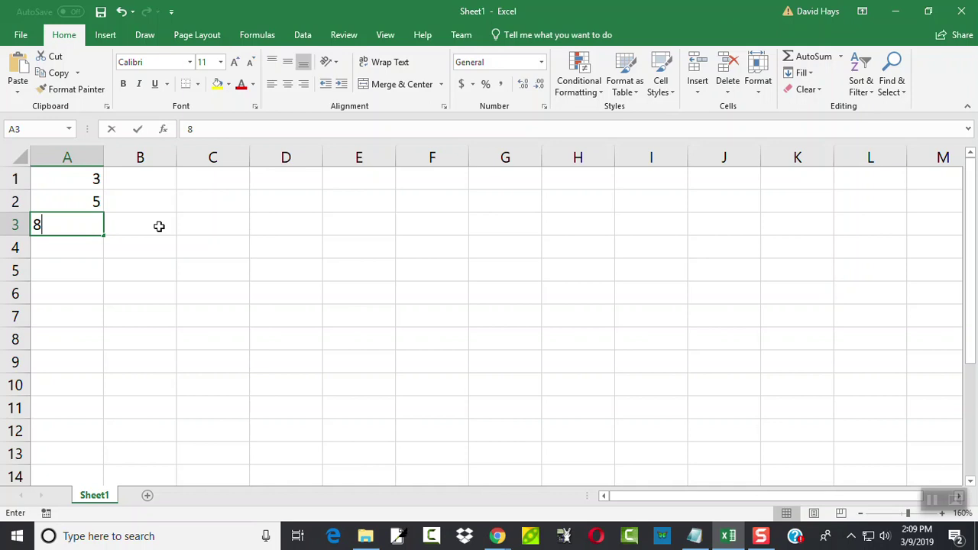
key("Return")
type("9")
key("Return")
type("12")
key("Return")
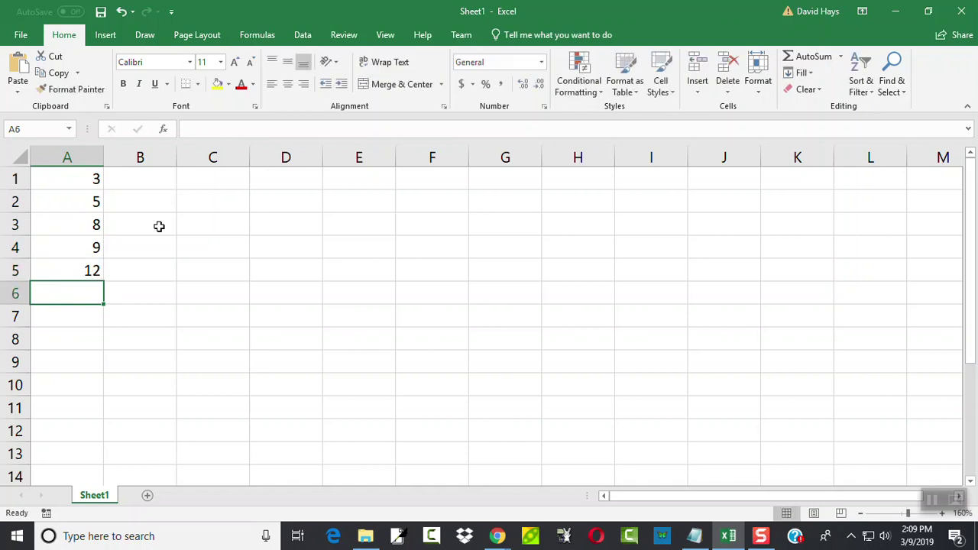
type("33")
key("Return")
key("Return")
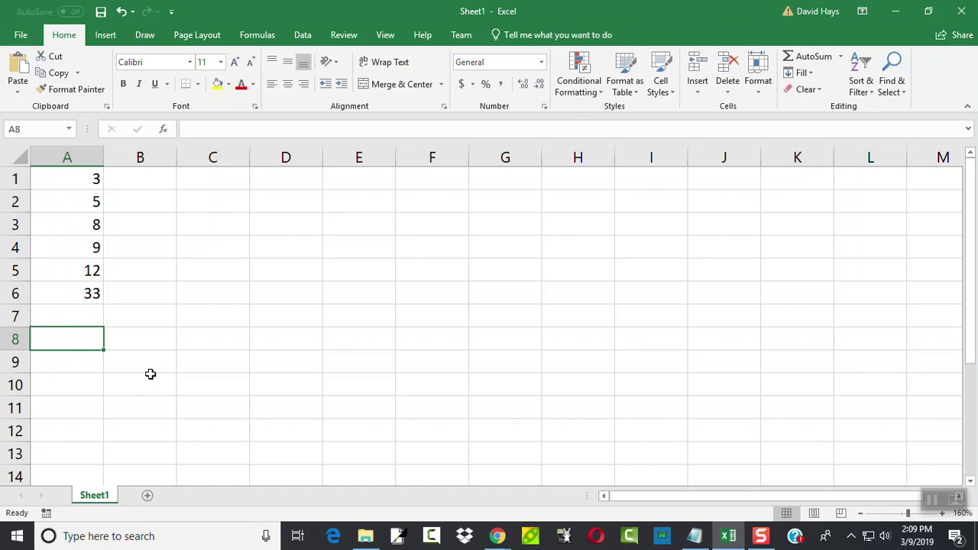
Step: Enter =AVERAGE(A1:A6) in cell A8 so it shows 11.6667
type("=AVERAG")
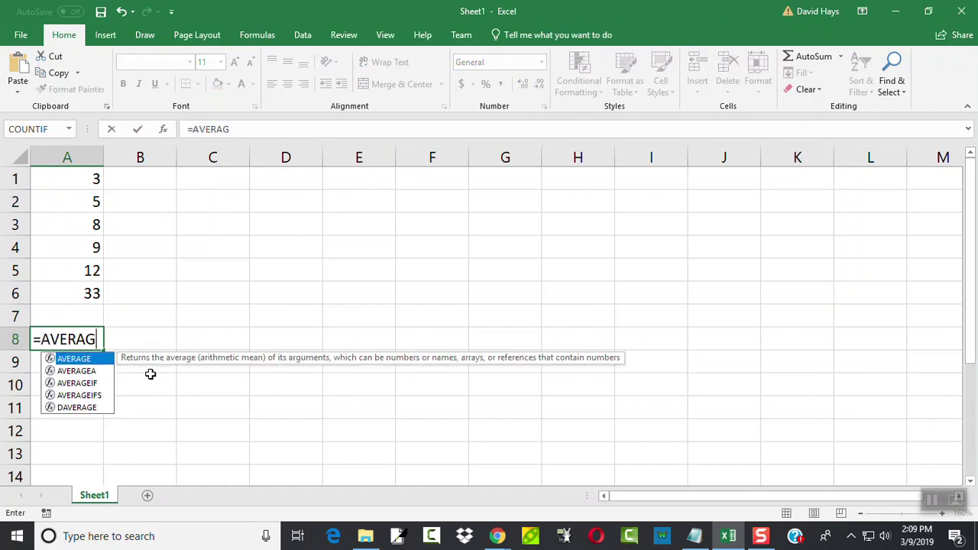
type("E(")
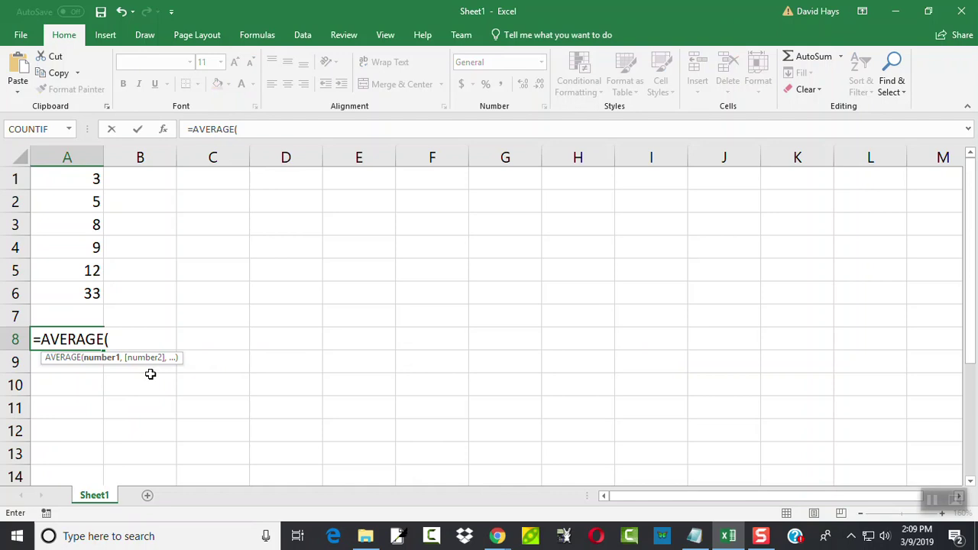
type("A1:")
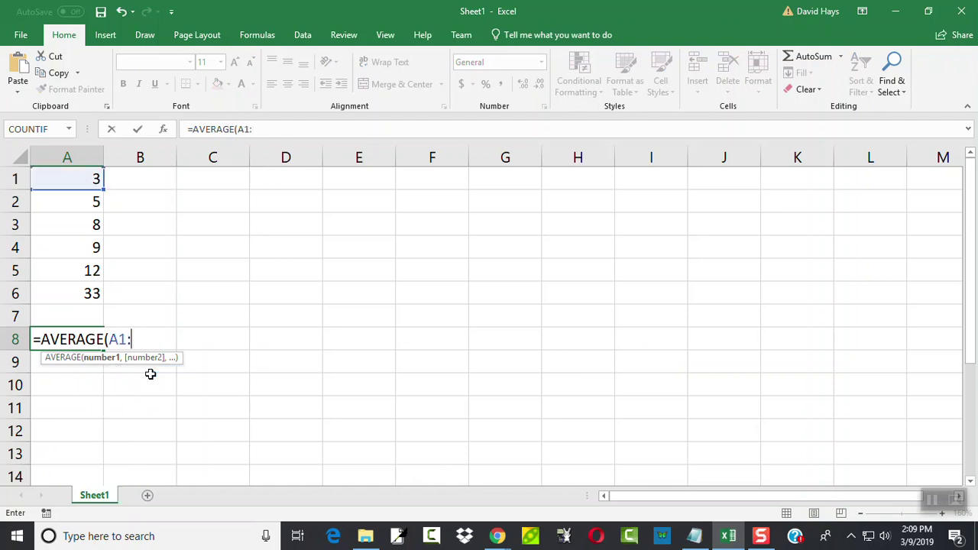
type("A6)")
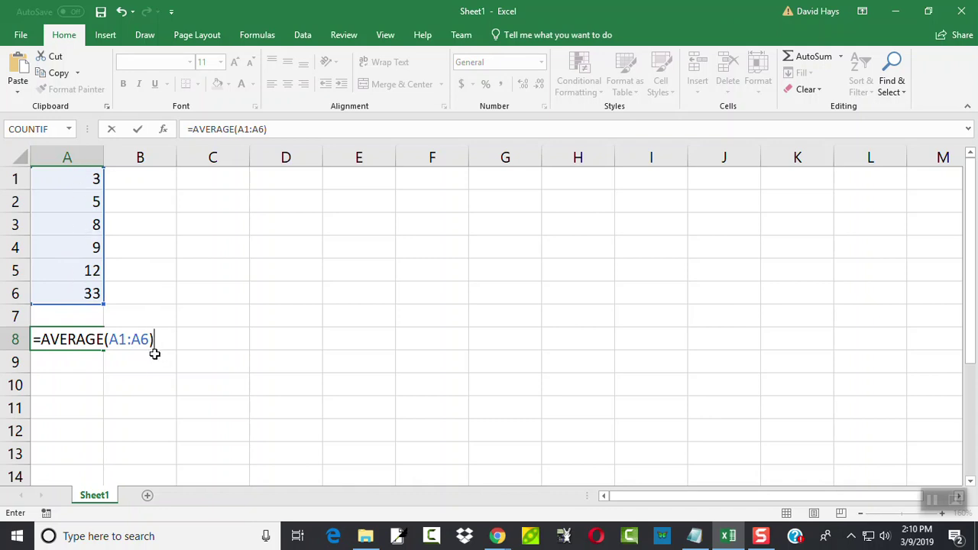
key("Return")
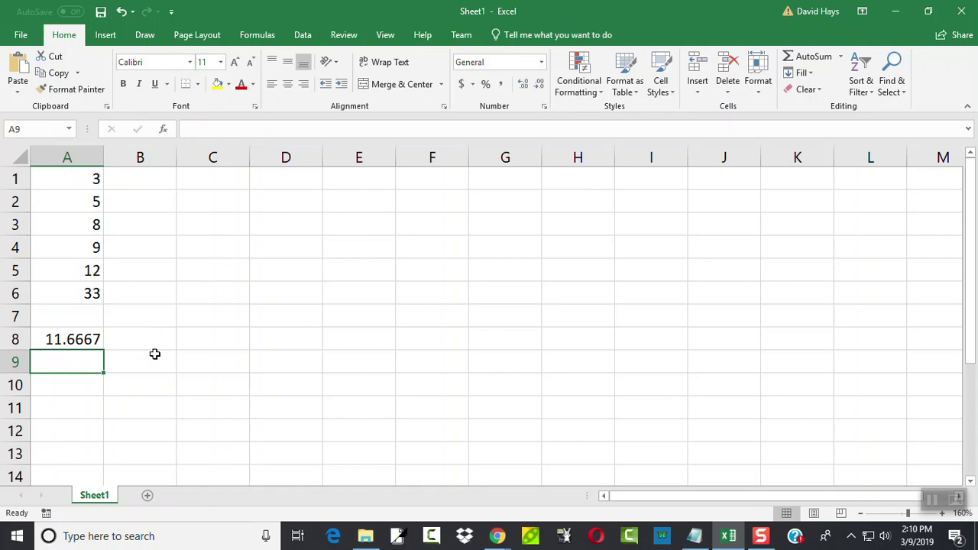
Step: Clear the average from A8 and discard the drafted =SUM(A1:A7) AutoSum formula
key("Up")
key("Delete")
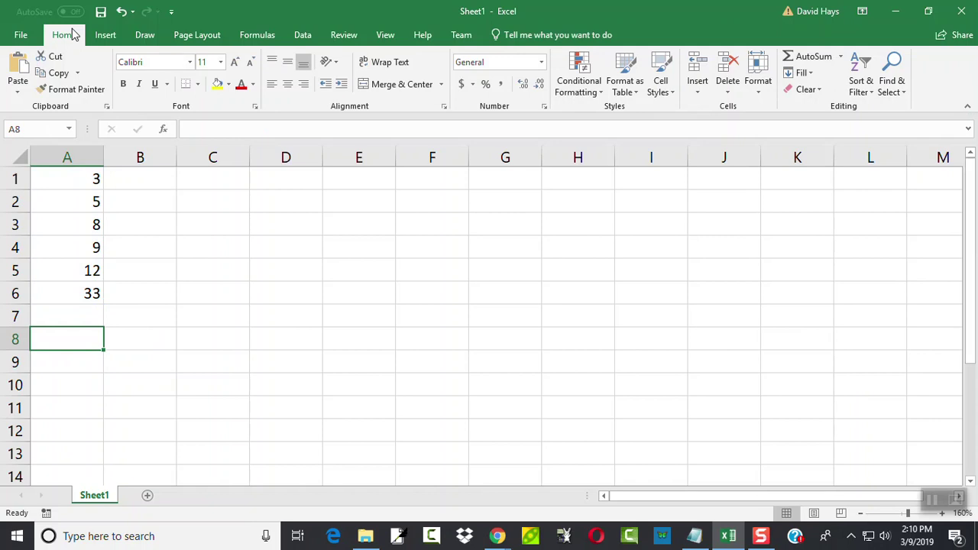
left_click(809, 60)
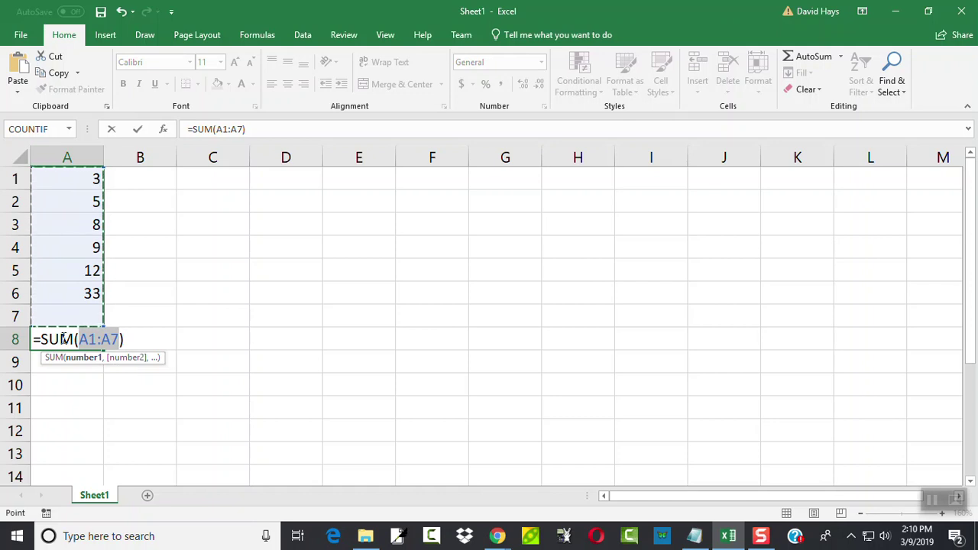
key("Escape")
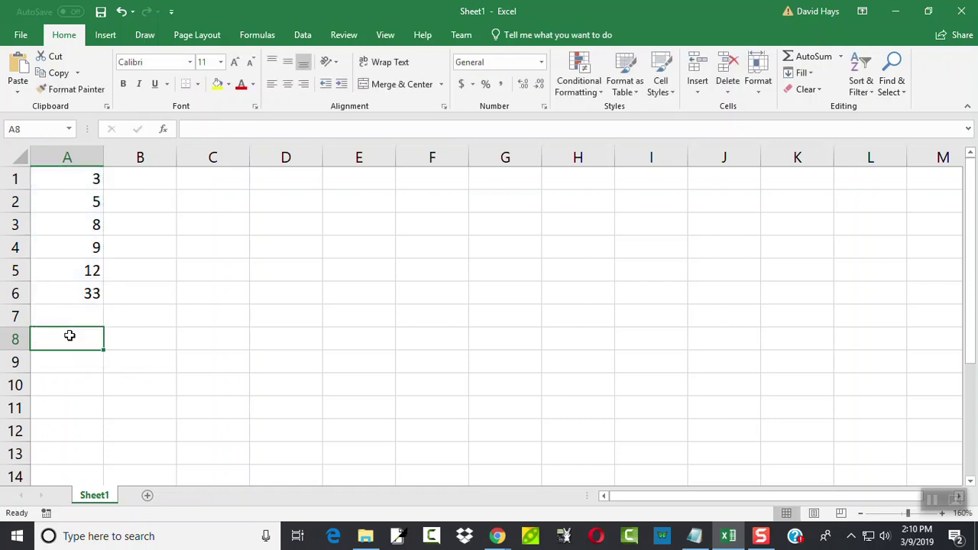
Step: Insert an AutoSum Average in A8 with its range set to A1:A6, giving 11.6667
left_click(841, 58)
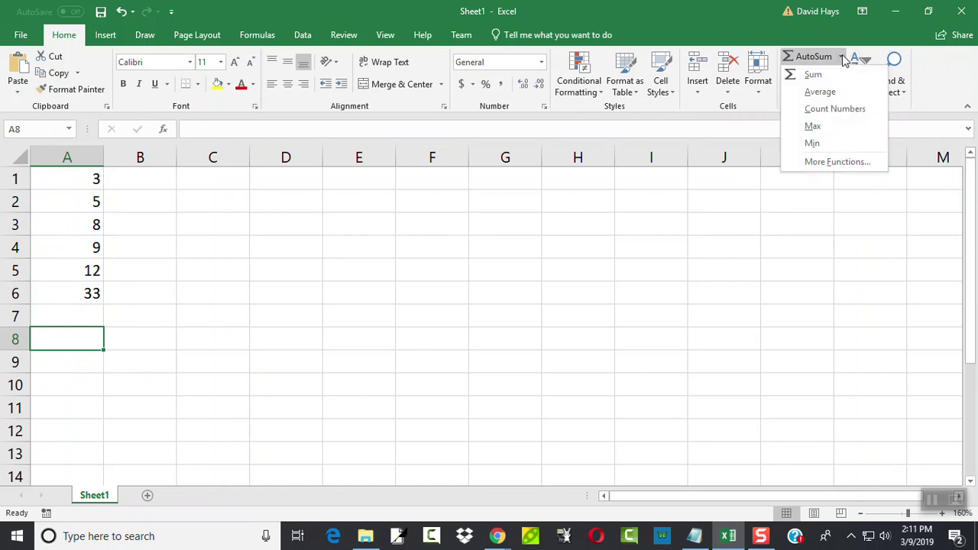
left_click(820, 92)
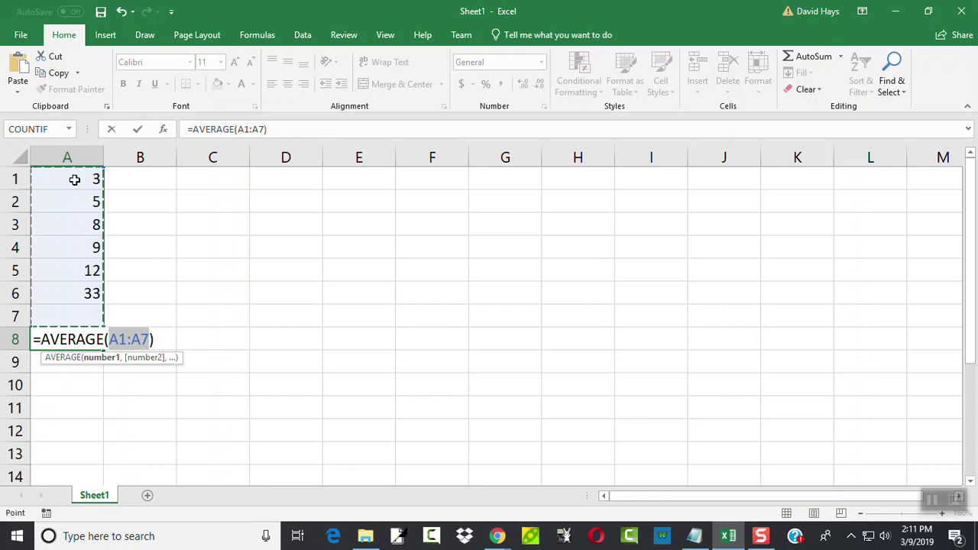
left_click_drag(75, 179, 77, 294)
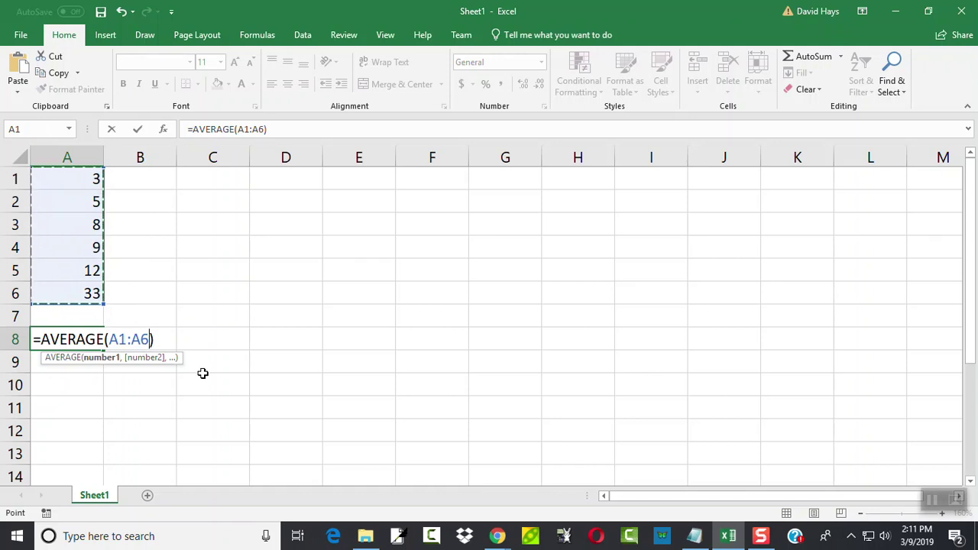
key("Return")
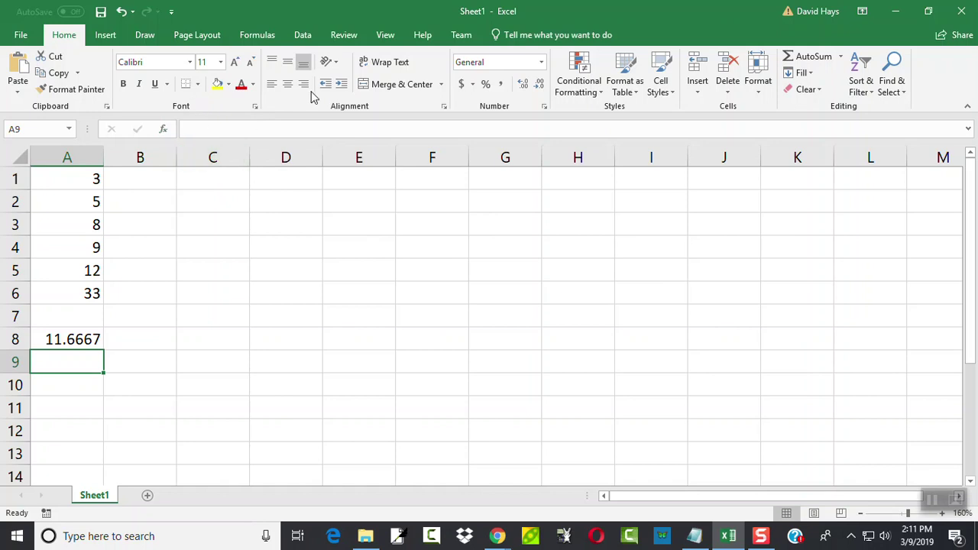
left_click(260, 35)
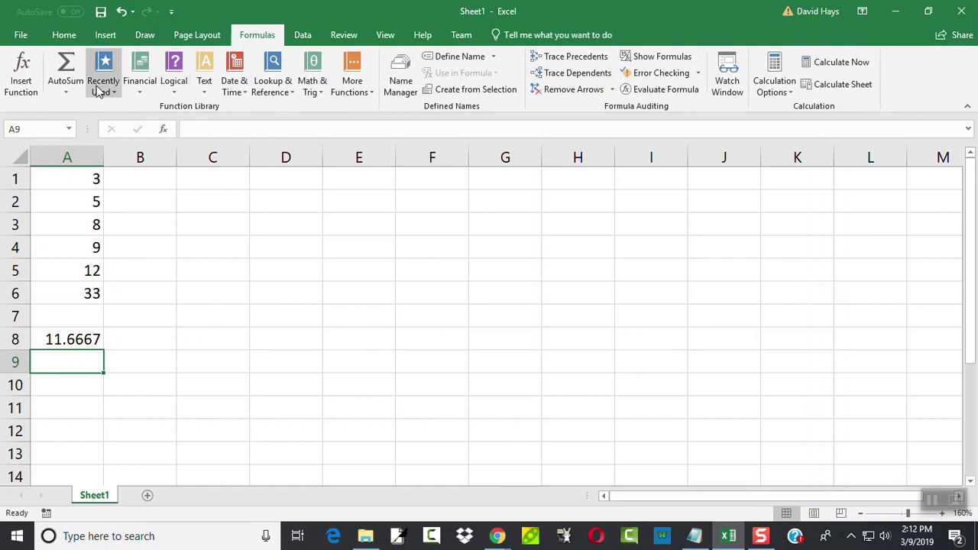
left_click(61, 35)
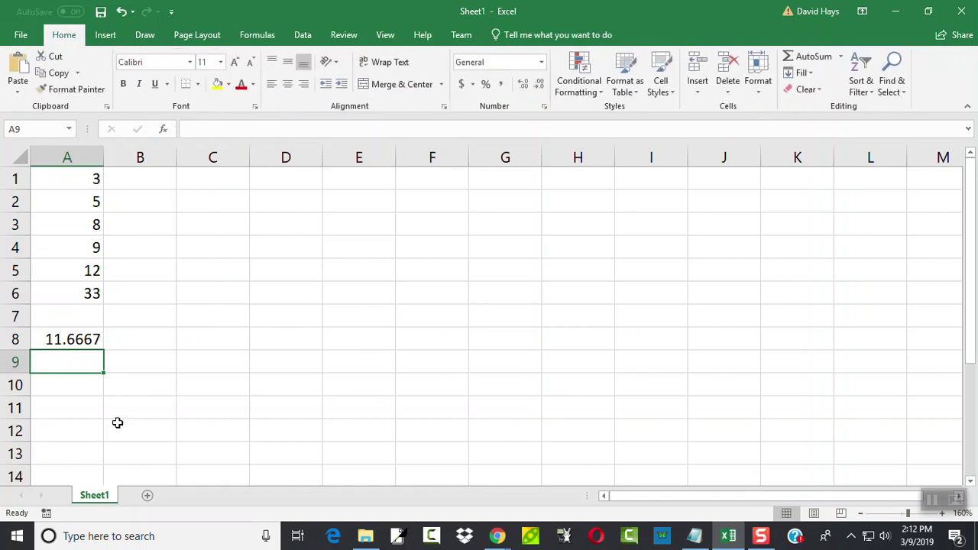